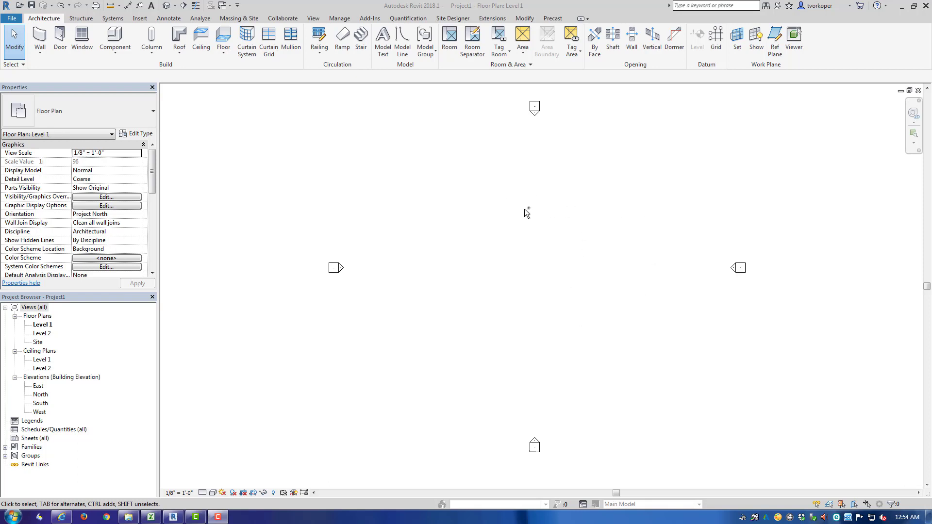
pyautogui.moveTo(293, 115)
pyautogui.mouseDown()
pyautogui.moveTo(817, 433)
pyautogui.moveTo(809, 465)
pyautogui.mouseUp()
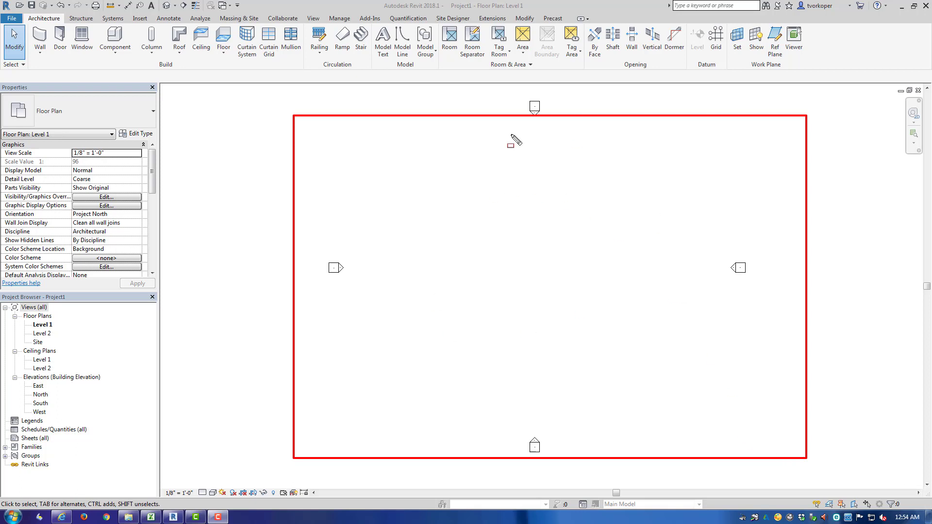
pyautogui.hotkey('ctrl', 'z')
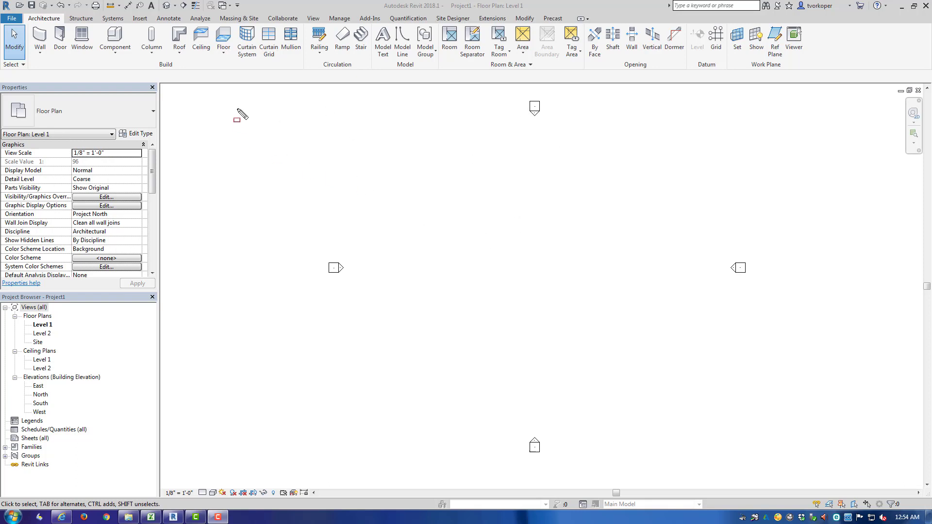
pyautogui.moveTo(238, 109); pyautogui.dragTo(850, 470)
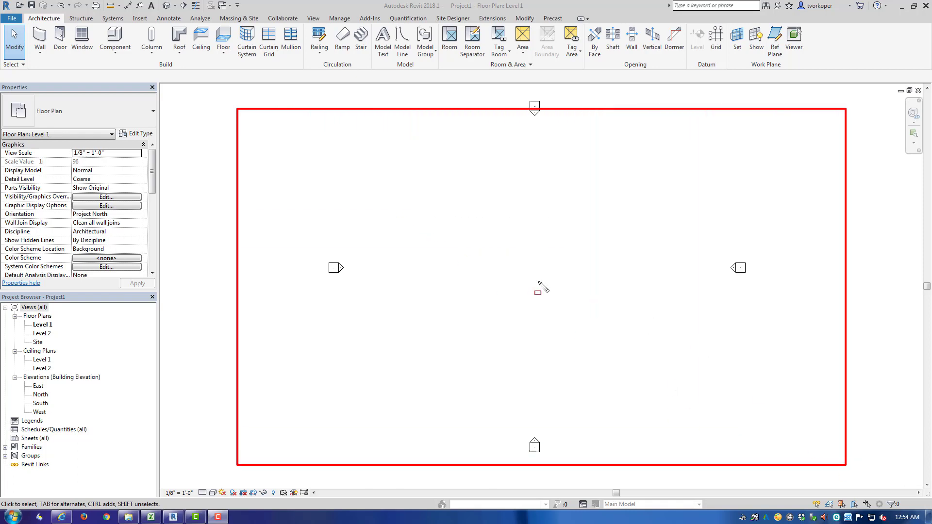
pyautogui.press('Escape')
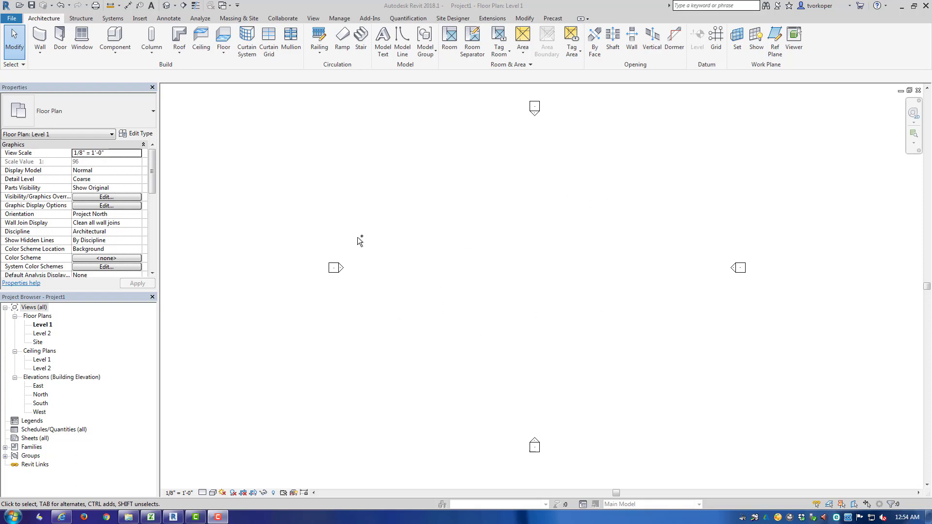
pyautogui.moveTo(3, 14)
pyautogui.mouseDown()
pyautogui.moveTo(384, 53)
pyautogui.moveTo(784, 64)
pyautogui.moveTo(868, 78)
pyautogui.mouseUp()
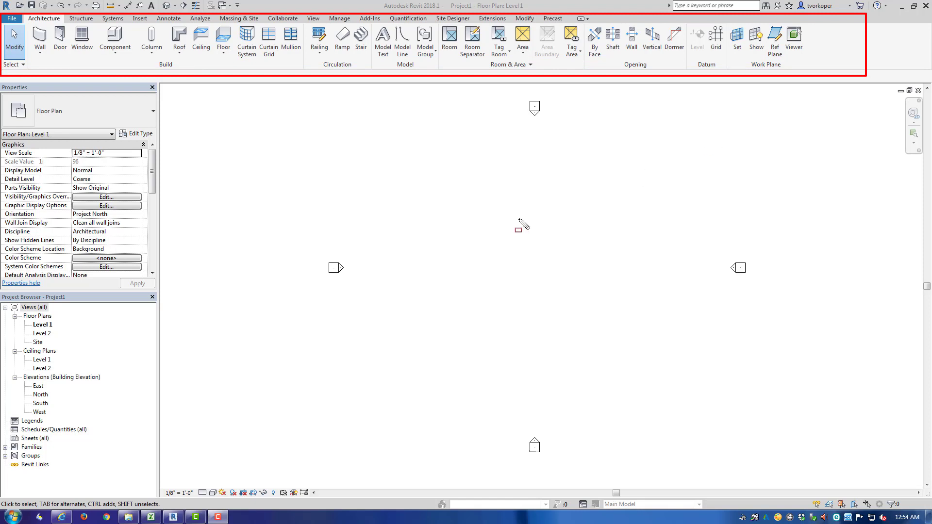
pyautogui.press('Escape')
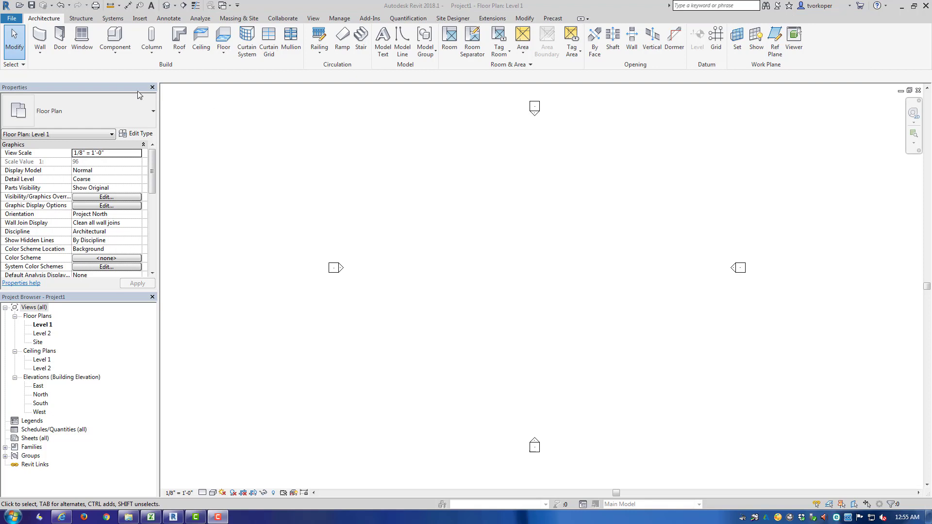
# - Browse the ribbon tabs from Structure through Massing & Site, returning to Architecture
pyautogui.click(81, 20)
pyautogui.click(113, 19)
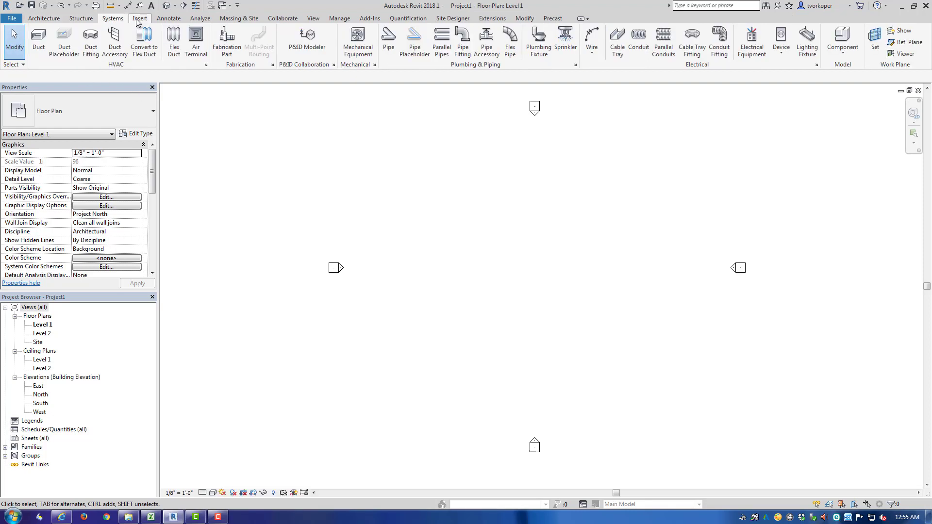
pyautogui.click(140, 19)
pyautogui.click(168, 19)
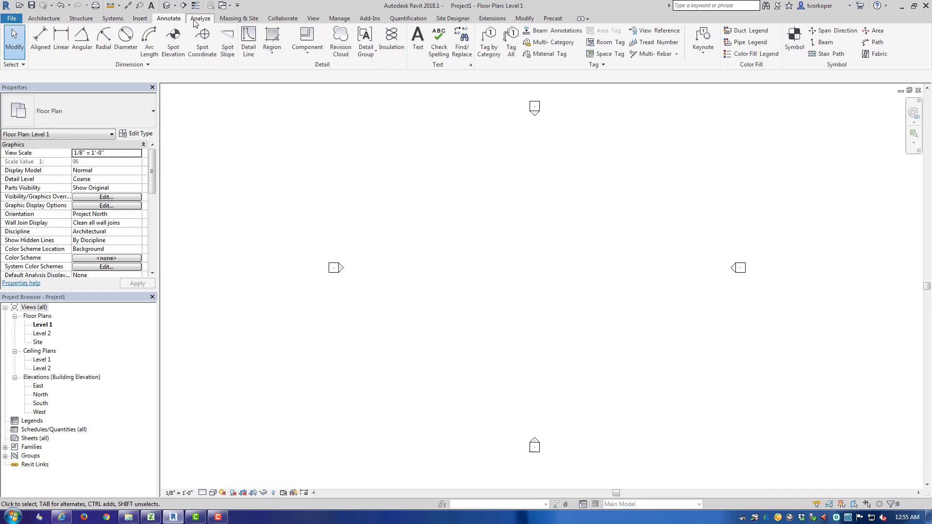
pyautogui.click(200, 20)
pyautogui.click(224, 21)
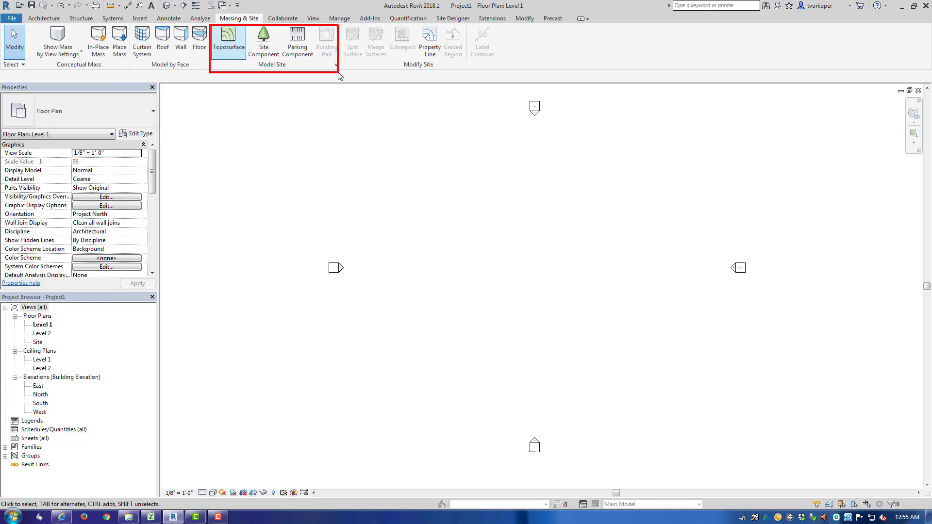
pyautogui.click(54, 19)
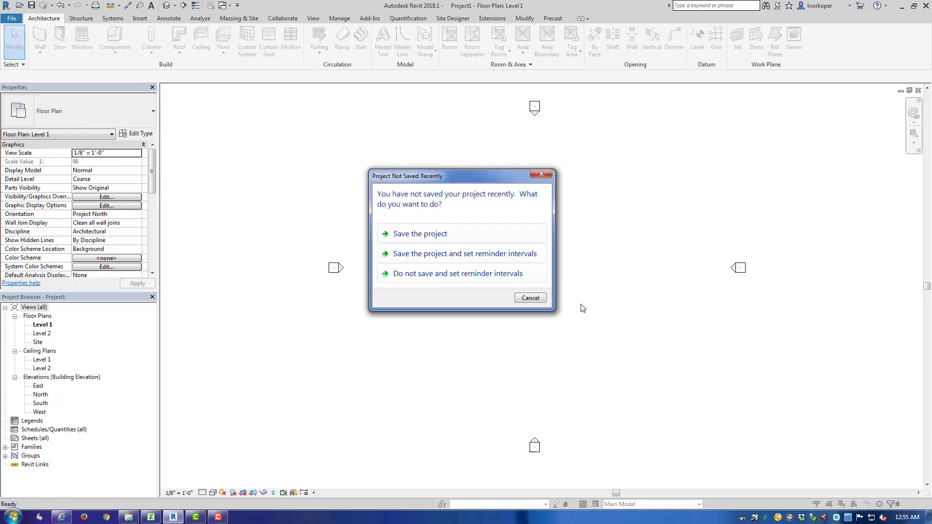
# - Dismiss the save reminder and draw a diagonal wall about 93' long with the WA shortcut
pyautogui.click(530, 298)
pyautogui.press('w')
pyautogui.press('a')
pyautogui.click(462, 208)
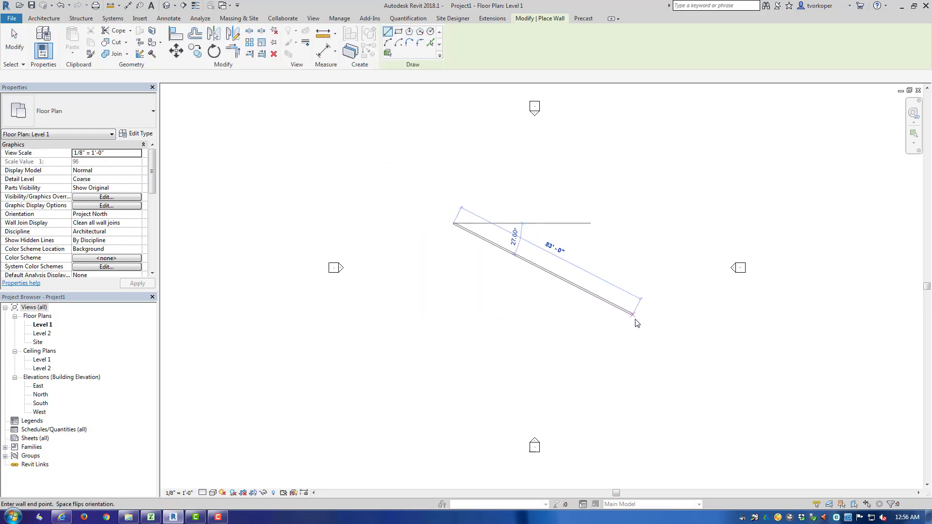
pyautogui.click(642, 346)
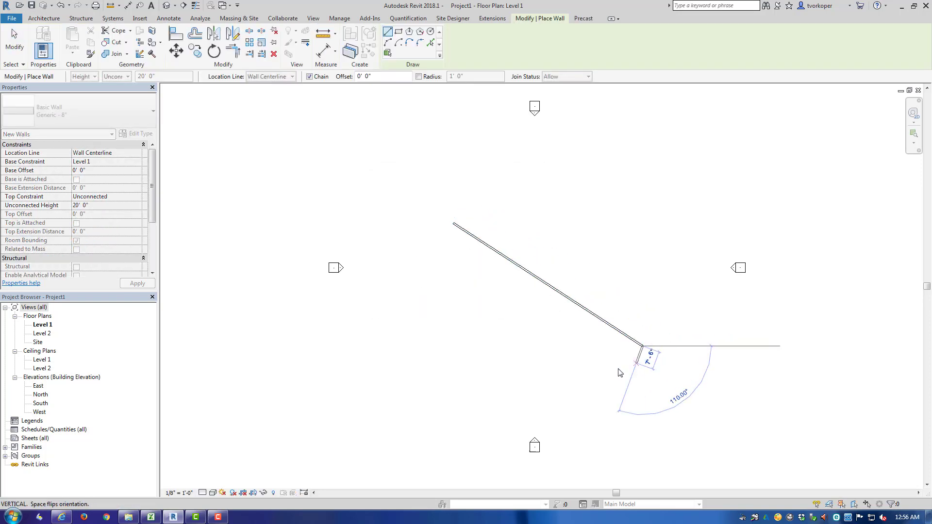
pyautogui.press('Escape')
pyautogui.press('Escape')
# - Shorten the diagonal wall to about 69' 6" by moving its upper endpoint
pyautogui.click(531, 278)
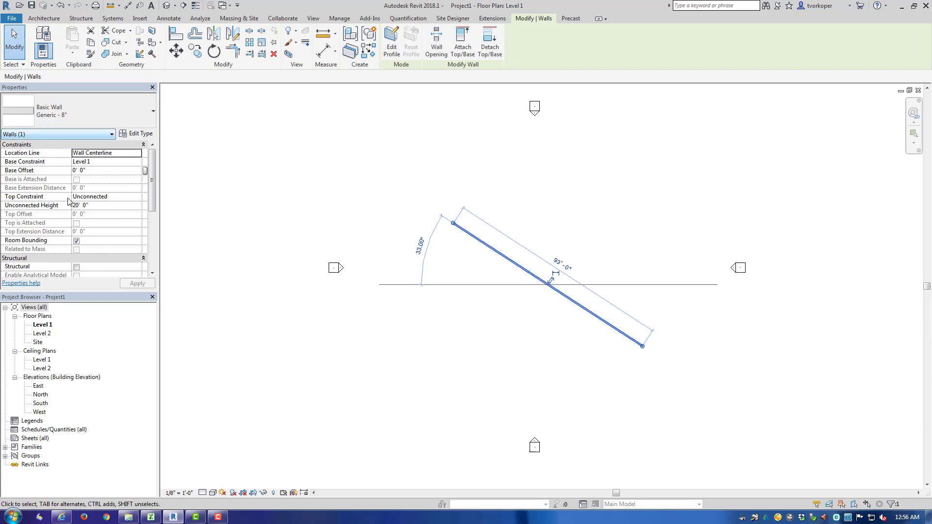
pyautogui.moveTo(452, 224); pyautogui.dragTo(500, 255)
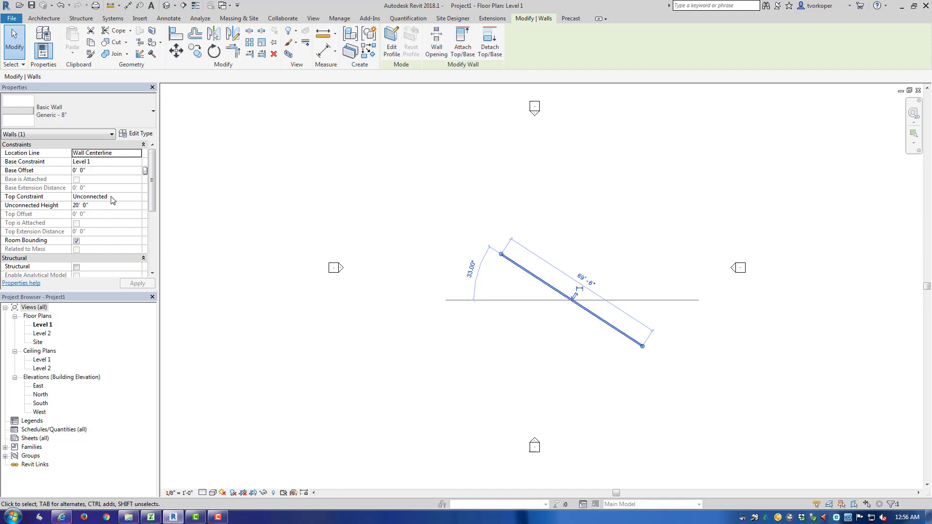
# - Open the wall's type properties, reposition the dialog, and close it without changes
pyautogui.click(129, 136)
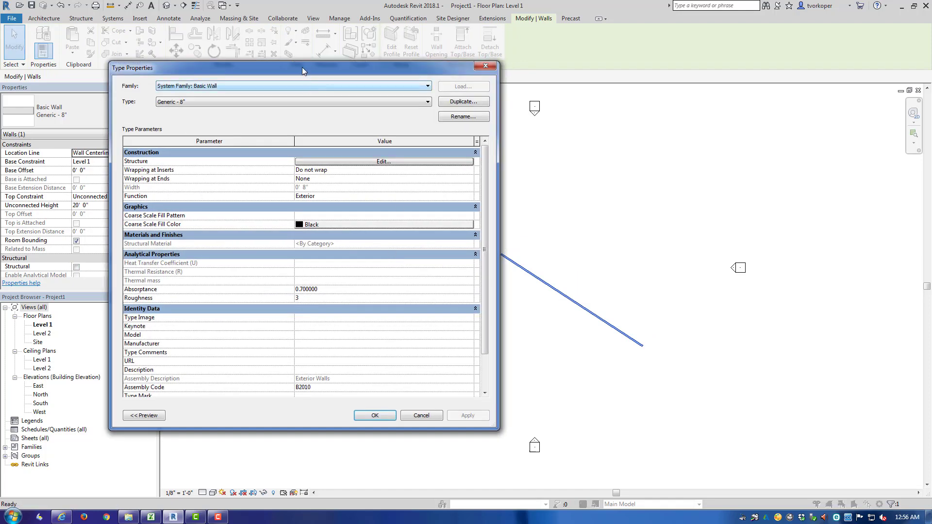
pyautogui.moveTo(302, 70); pyautogui.dragTo(394, 74)
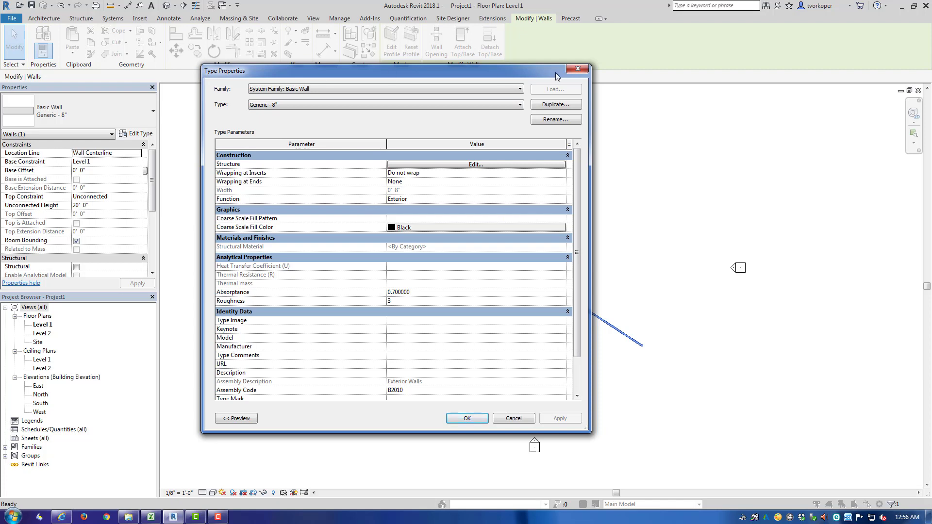
pyautogui.click(578, 69)
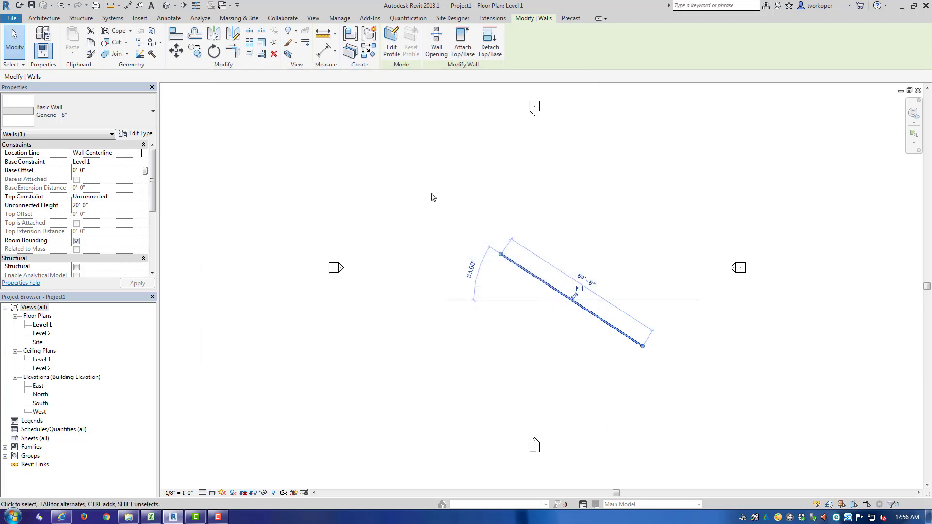
pyautogui.press('Escape')
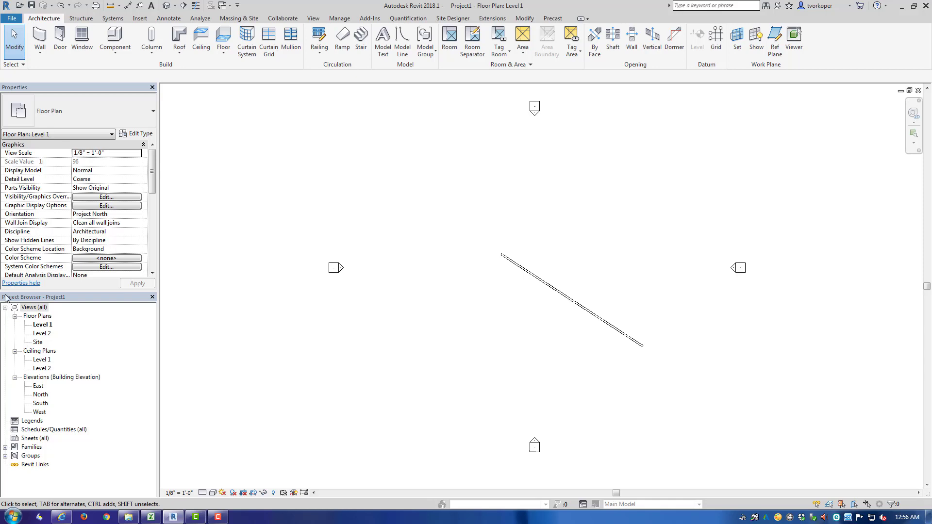
# - Examine the view control bar's detail level and visual style options
pyautogui.moveTo(1, 293); pyautogui.dragTo(159, 488)
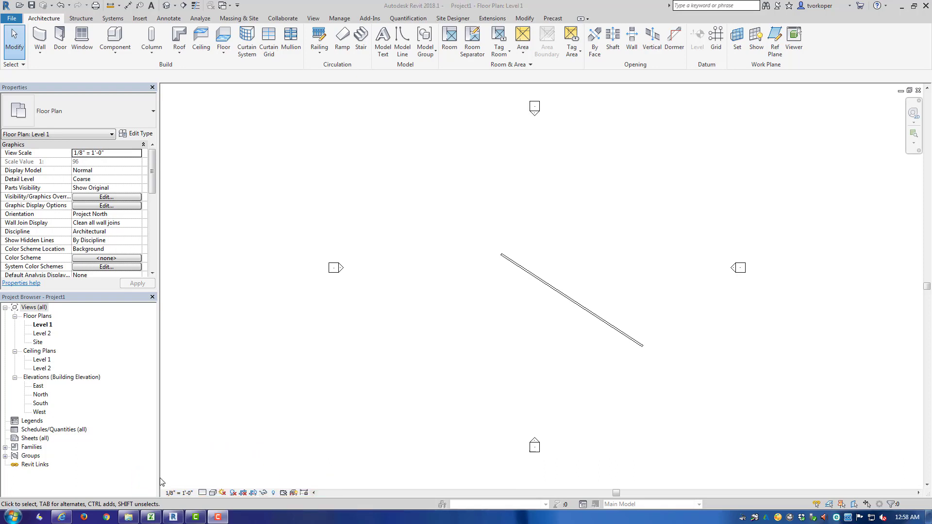
pyautogui.moveTo(159, 477)
pyautogui.mouseDown()
pyautogui.moveTo(196, 502)
pyautogui.moveTo(331, 503)
pyautogui.mouseUp()
pyautogui.click(202, 492)
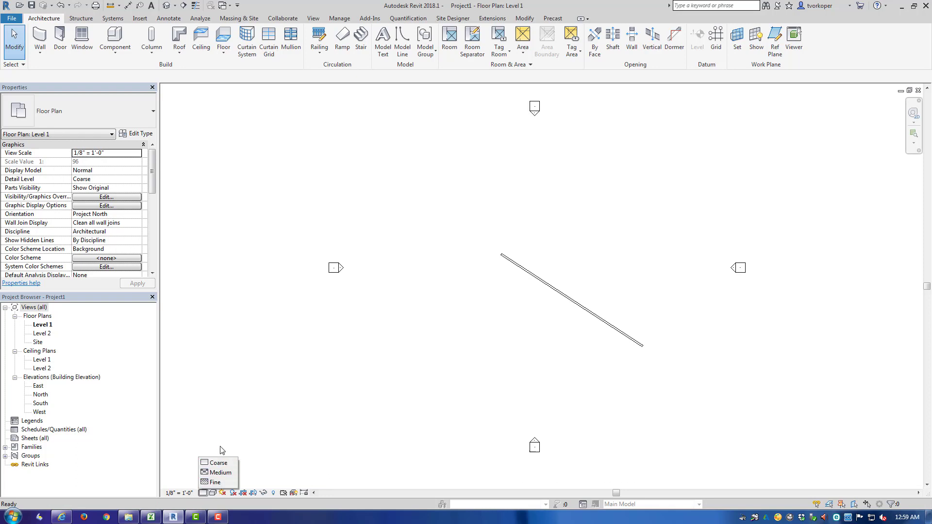
pyautogui.click(213, 493)
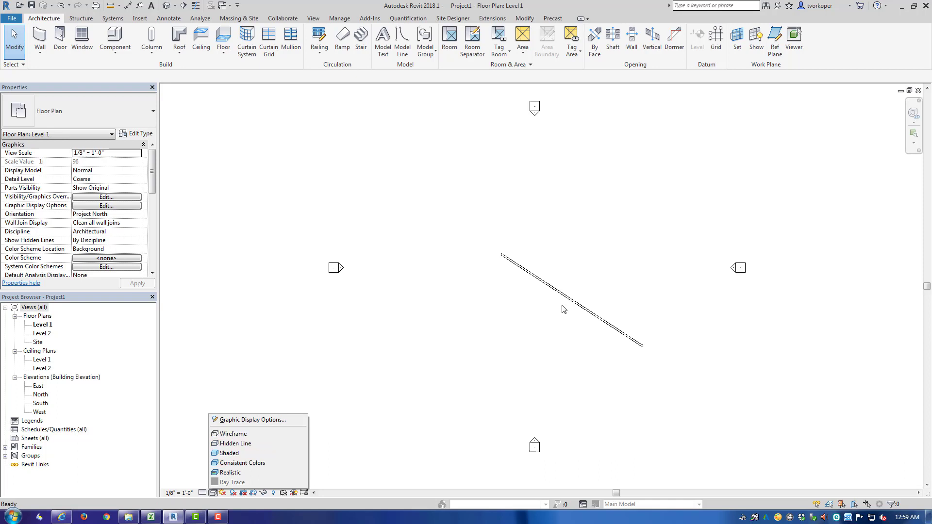
pyautogui.click(407, 321)
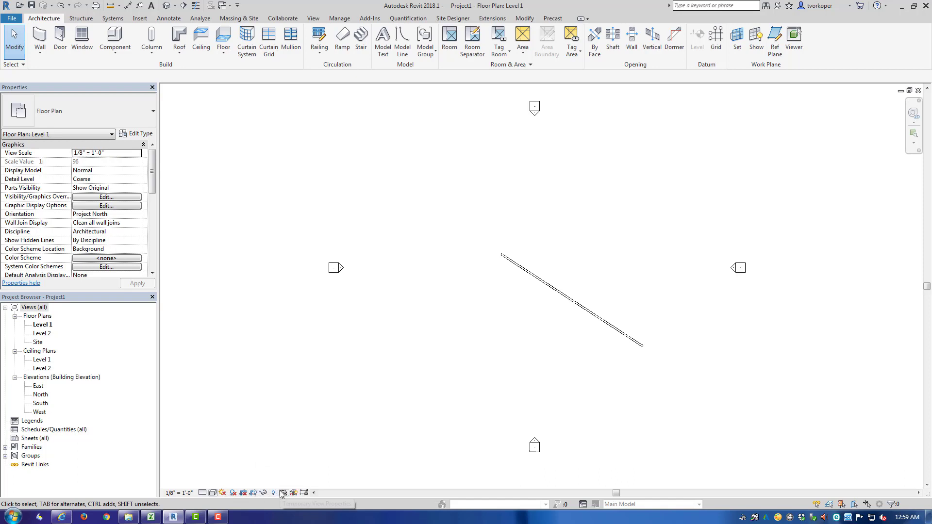
pyautogui.moveTo(762, 470); pyautogui.dragTo(906, 510)
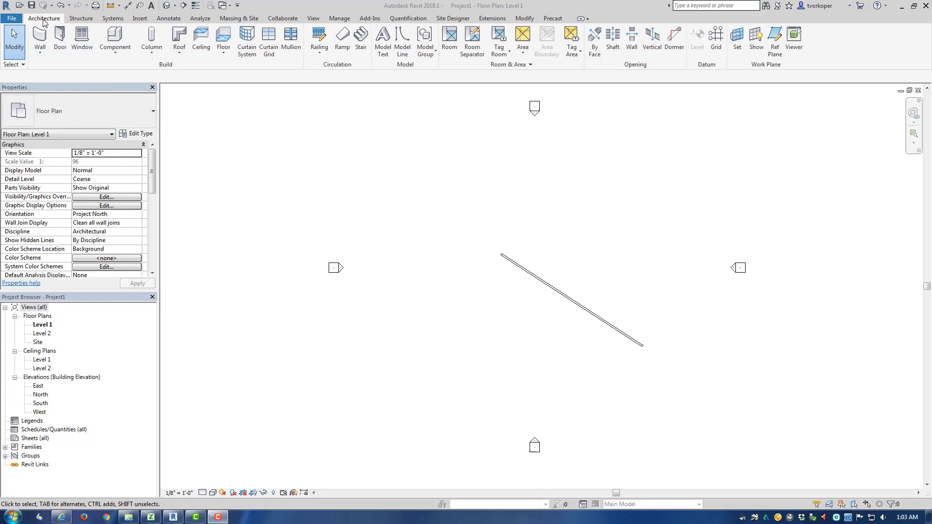
pyautogui.hotkey('ctrl', 'shift', 'd')
pyautogui.moveTo(142, 52); pyautogui.dragTo(213, 75)
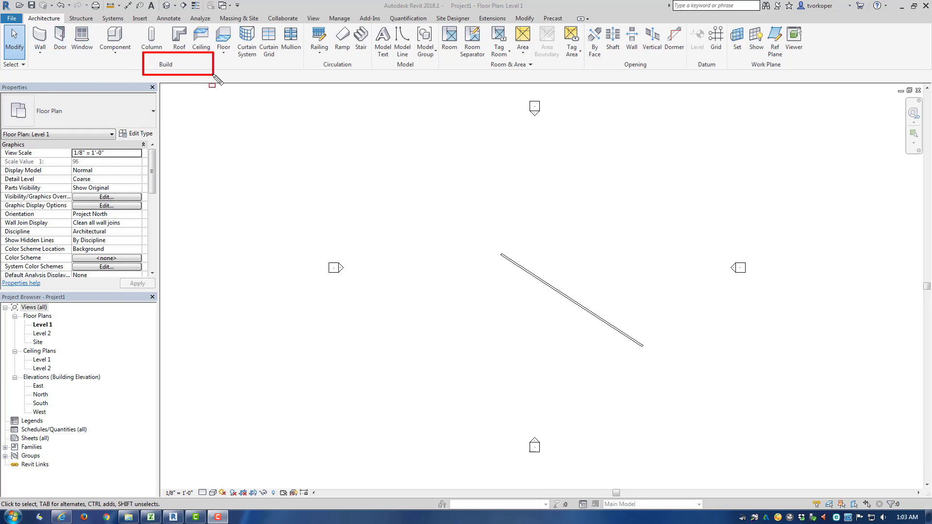
pyautogui.hotkey('ctrl', 'z')
pyautogui.press('Escape')
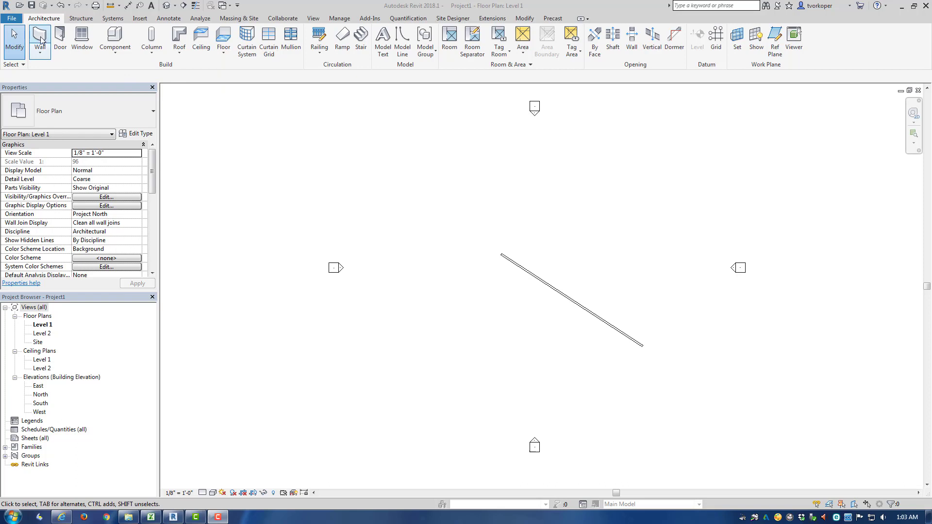
# - Draw a second, near-vertical wall about 55' long using the WA shortcut
pyautogui.click(41, 57)
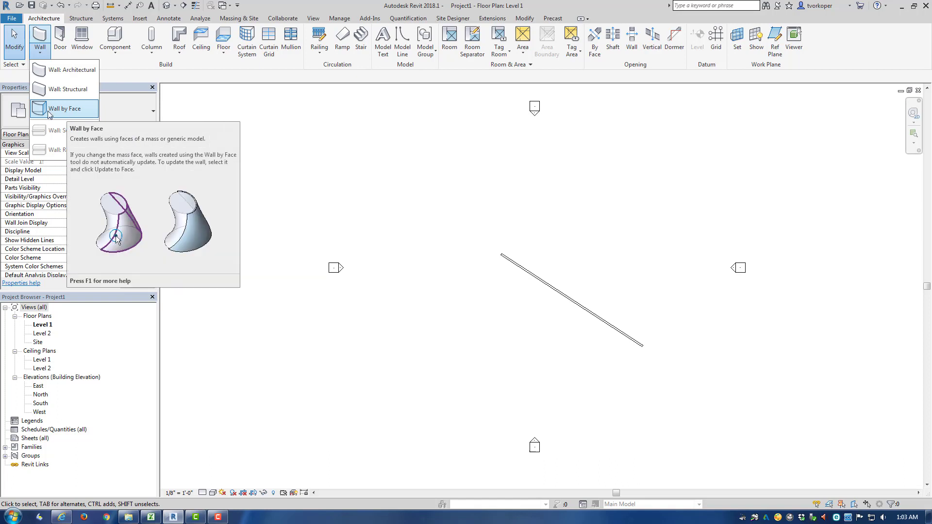
pyautogui.press('Escape')
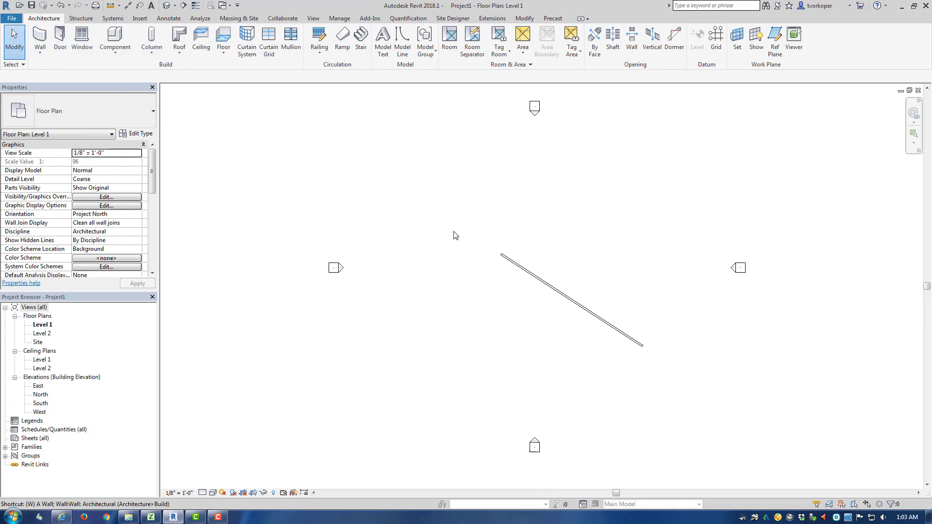
pyautogui.press('w')
pyautogui.press('a')
pyautogui.click(419, 195)
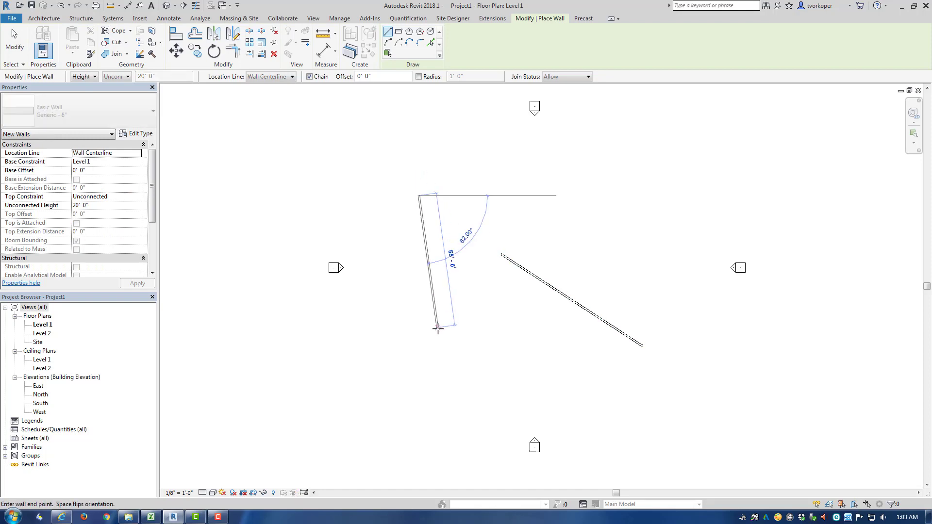
pyautogui.press('Escape')
pyautogui.press('Escape')
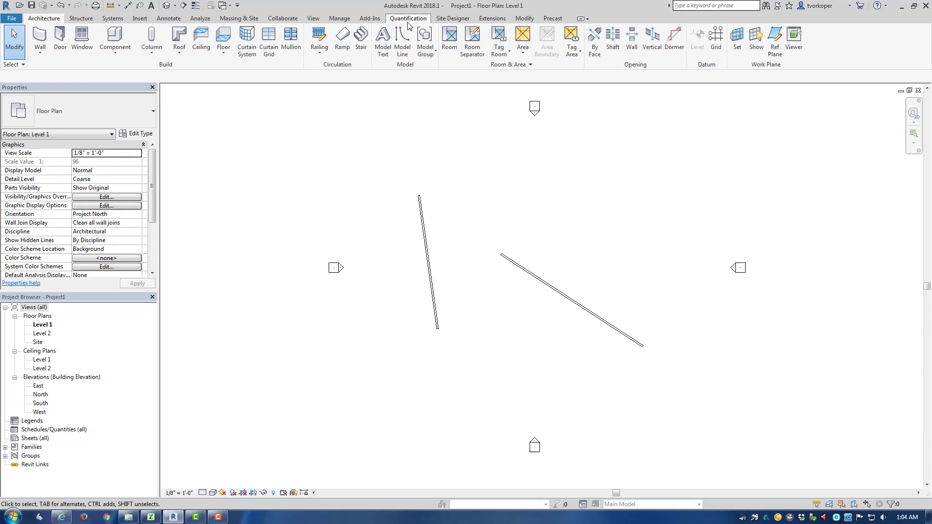
# - Open the Keyboard Shortcuts dialog, enlarge it, and search the commands for "wall"
pyautogui.click(313, 19)
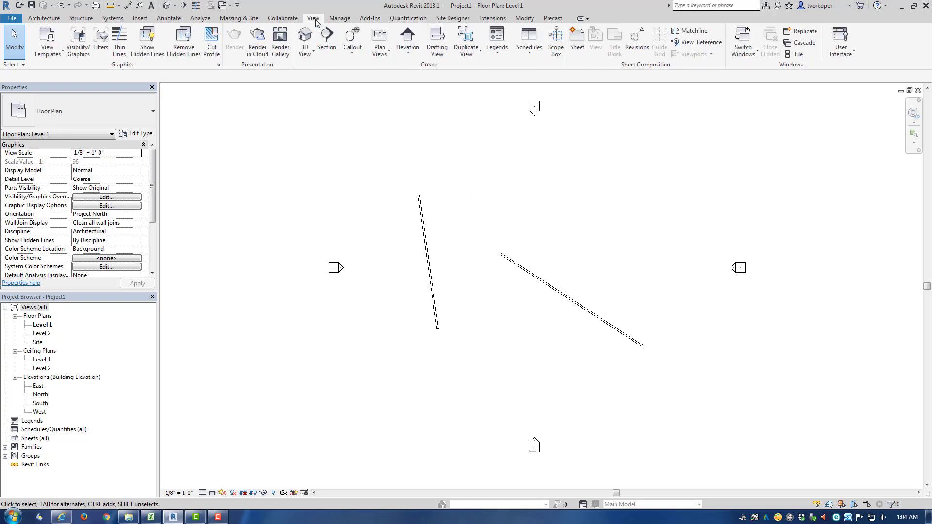
pyautogui.click(852, 51)
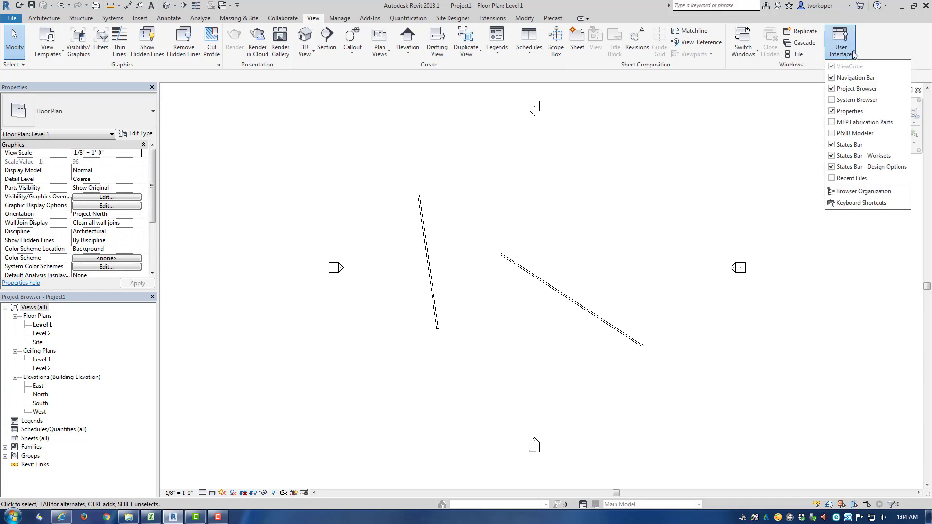
pyautogui.click(861, 203)
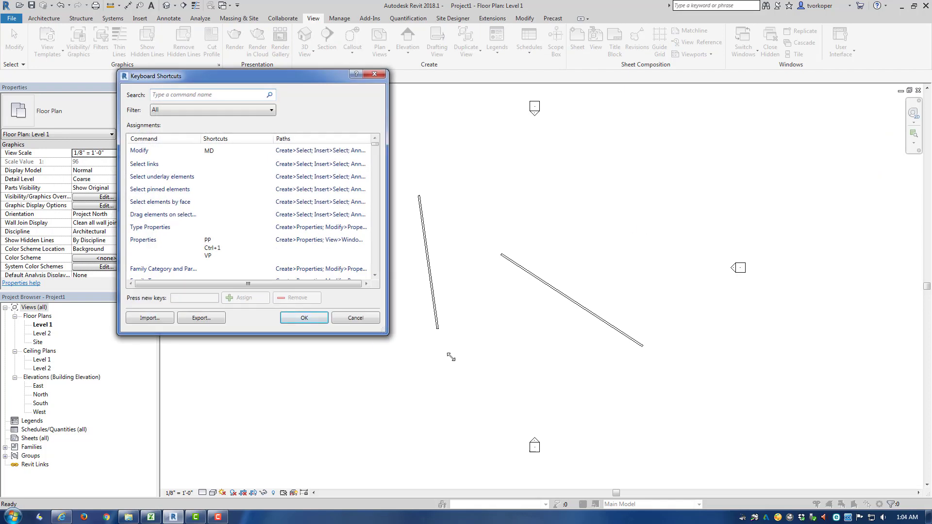
pyautogui.moveTo(451, 357); pyautogui.dragTo(697, 410)
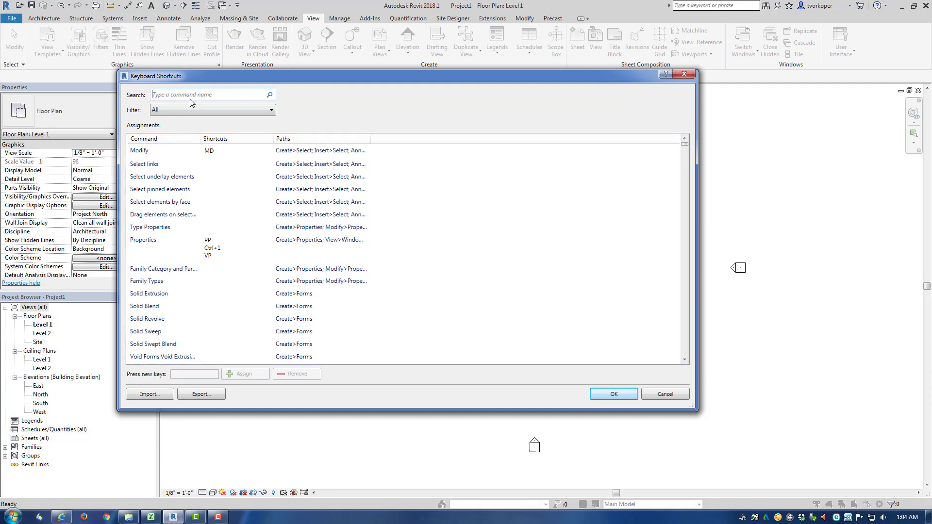
pyautogui.write('wa')
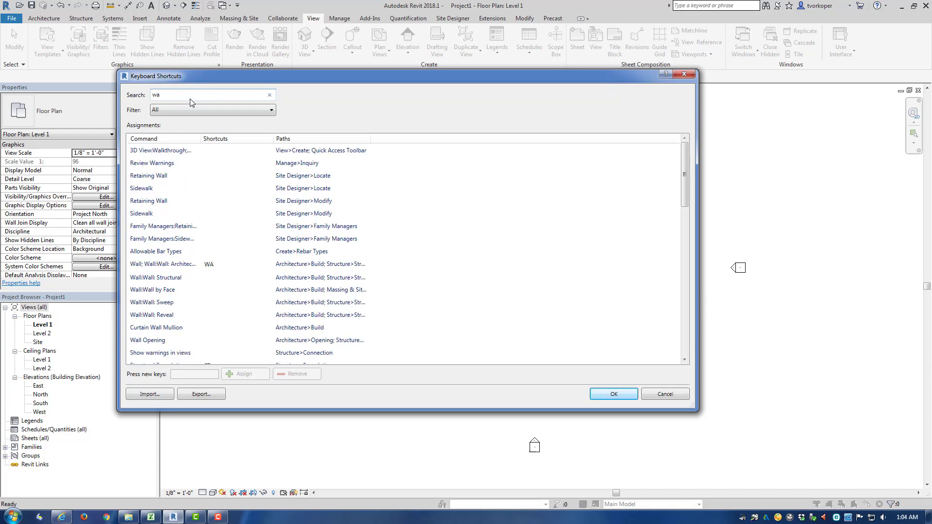
pyautogui.write('ll')
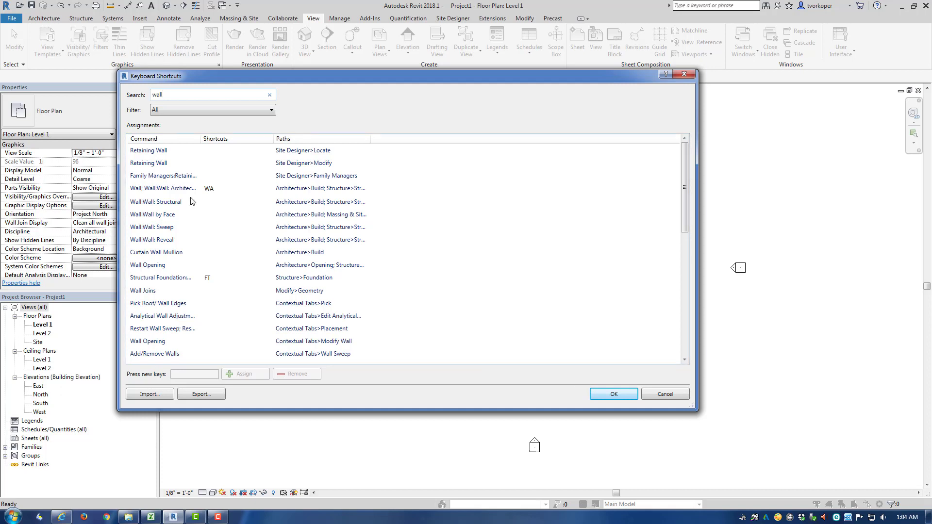
# - Assign the new shortcut WW to the Wall: Architectural command and save the shortcut changes
pyautogui.click(166, 189)
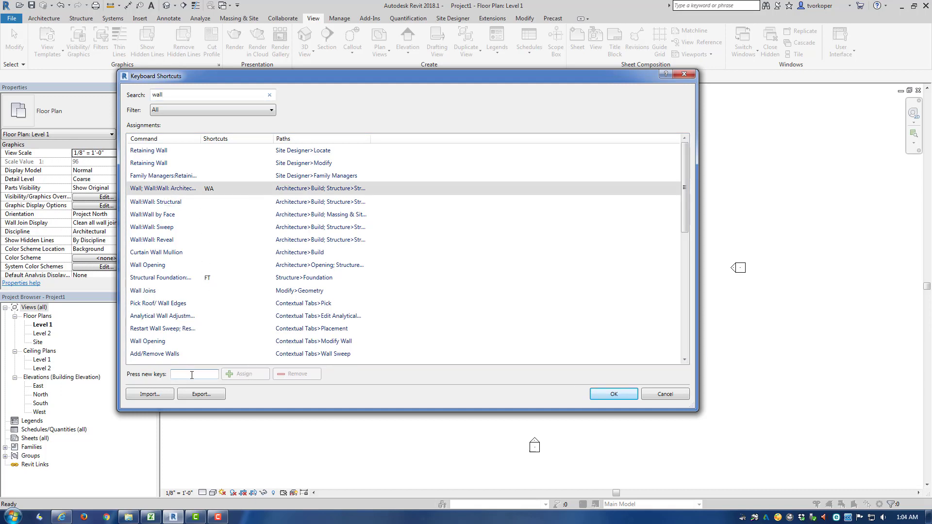
pyautogui.write('WW')
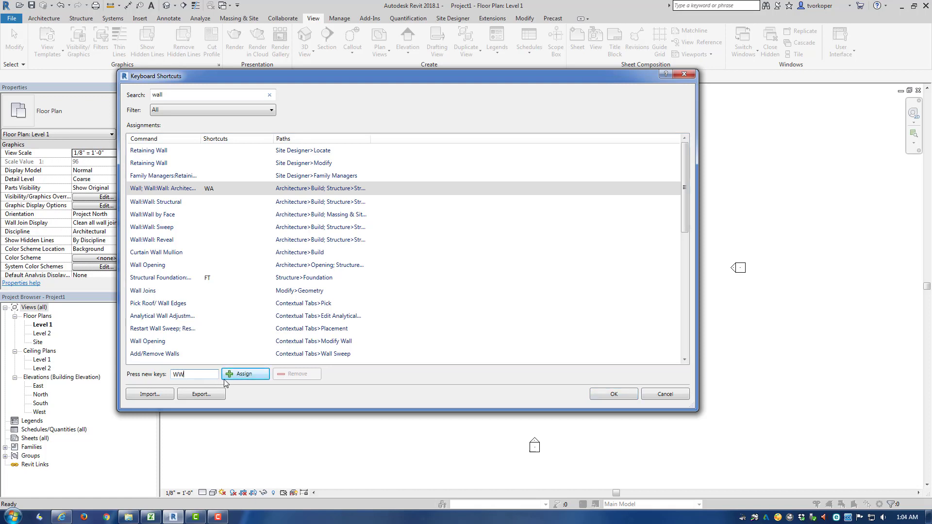
pyautogui.click(242, 374)
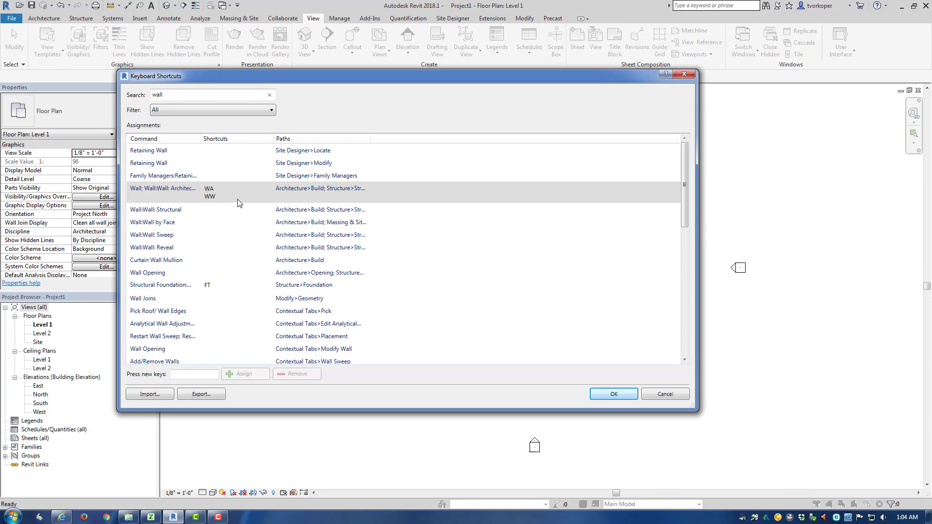
pyautogui.click(662, 395)
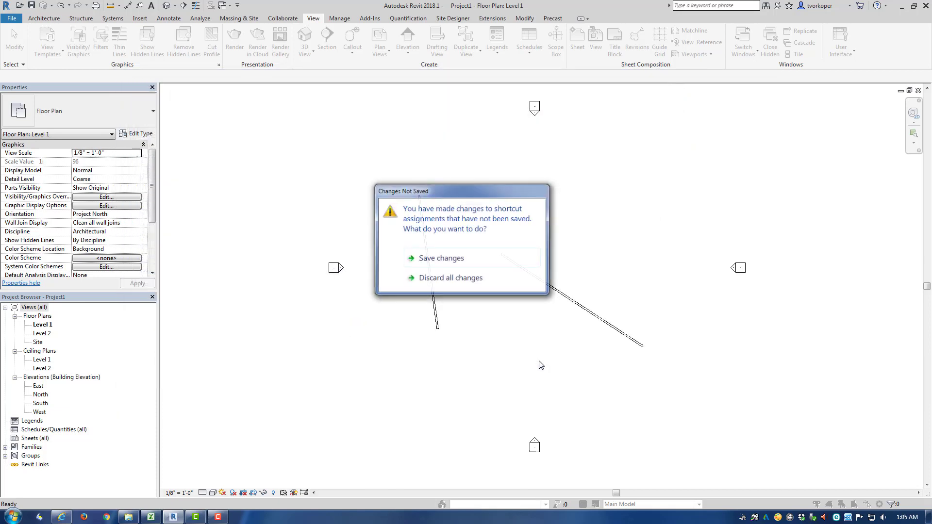
pyautogui.click(455, 263)
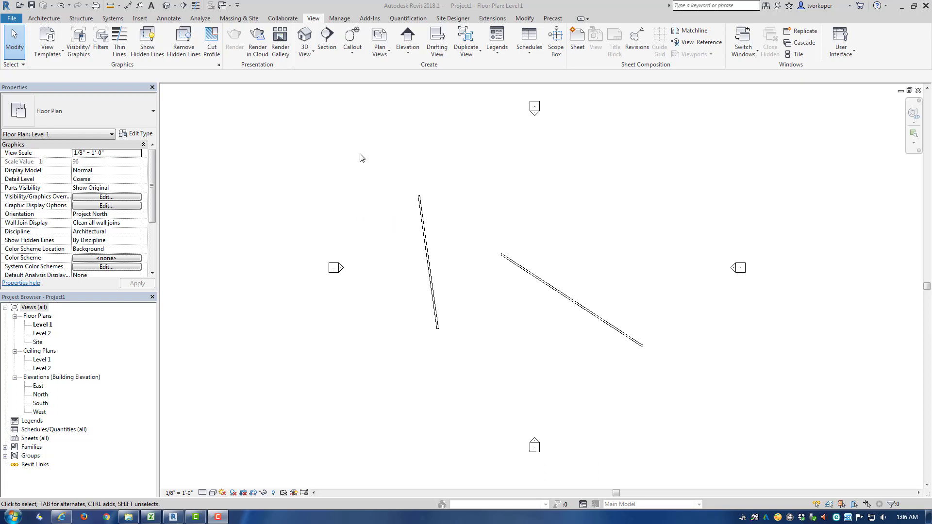
pyautogui.press('w')
pyautogui.press('a')
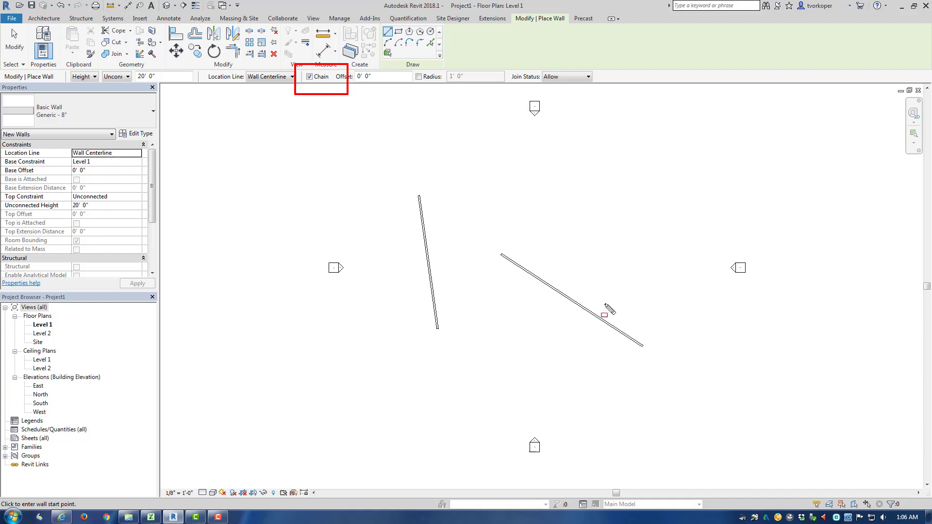
pyautogui.press('Escape')
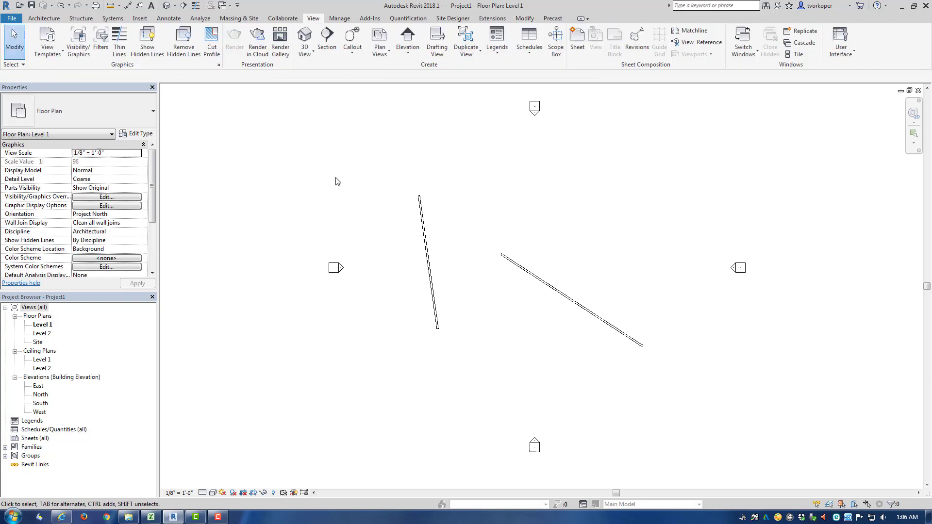
# - Draw a chain of five connected walls, starting with a horizontal wall about 73' long near the top
pyautogui.press('w')
pyautogui.press('a')
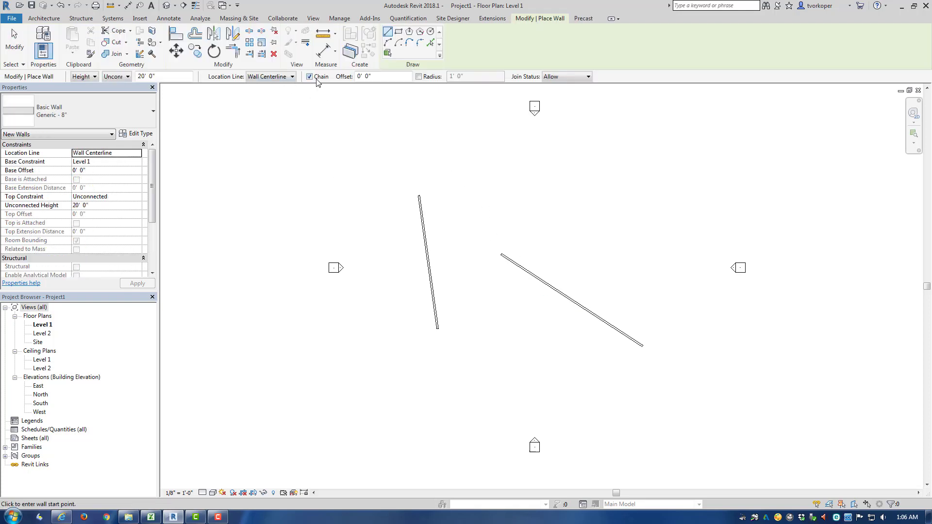
pyautogui.click(464, 169)
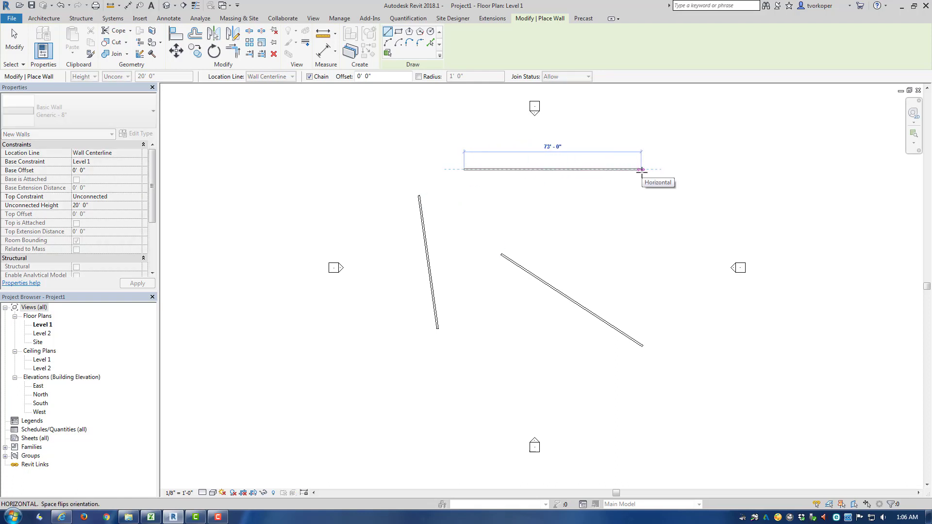
pyautogui.click(640, 169)
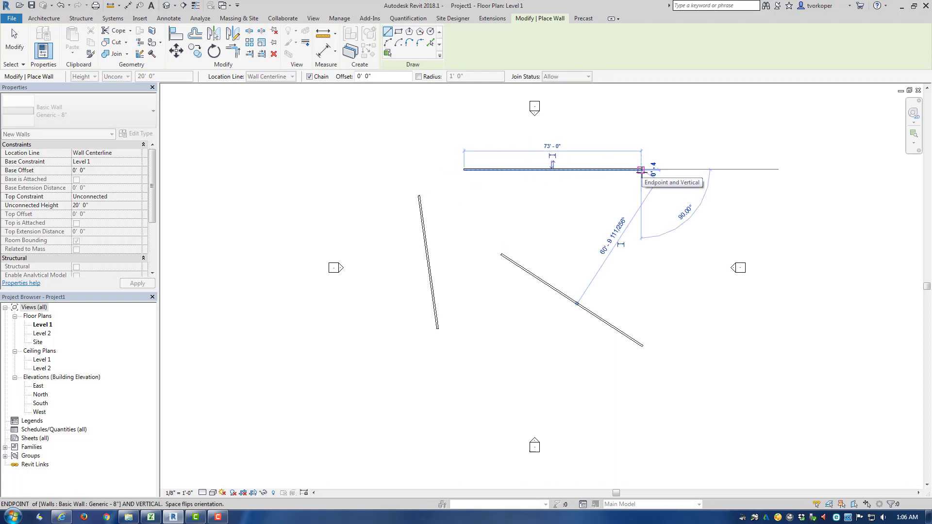
pyautogui.click(642, 268)
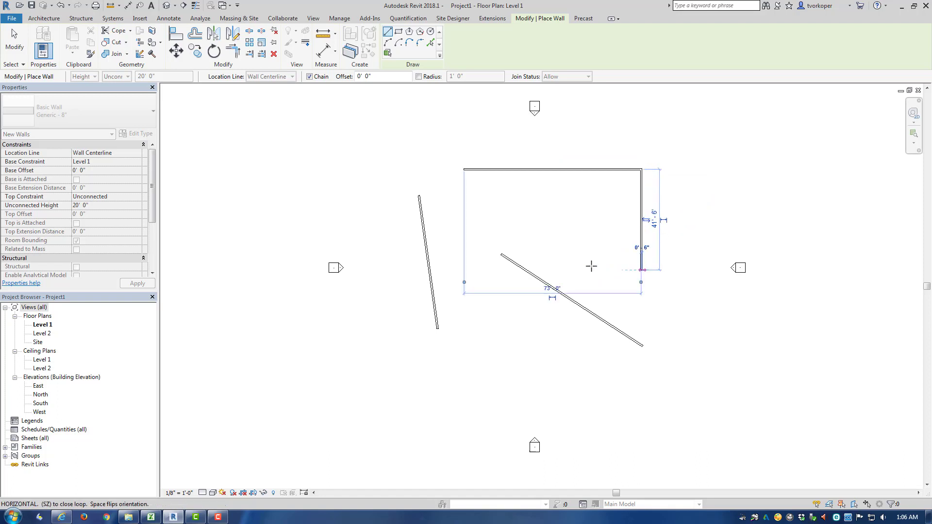
pyautogui.click(502, 223)
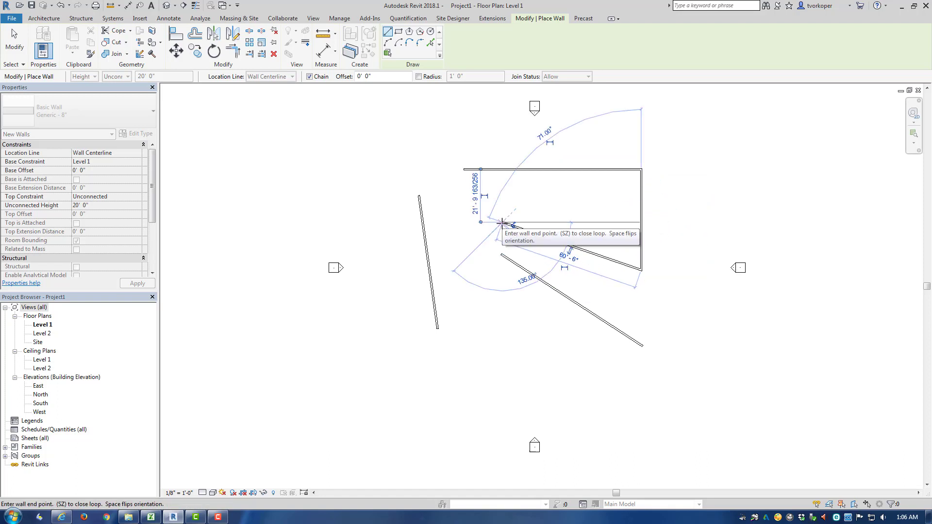
pyautogui.click(478, 293)
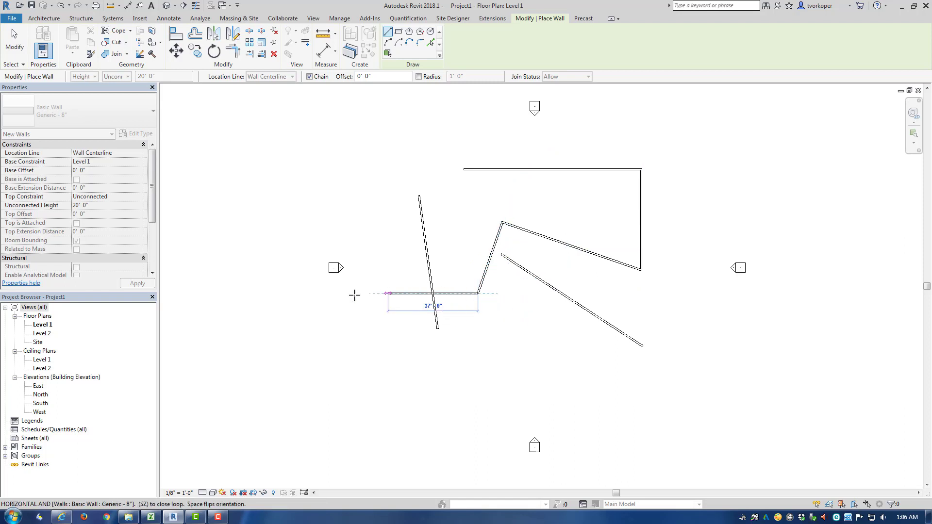
pyautogui.click(382, 294)
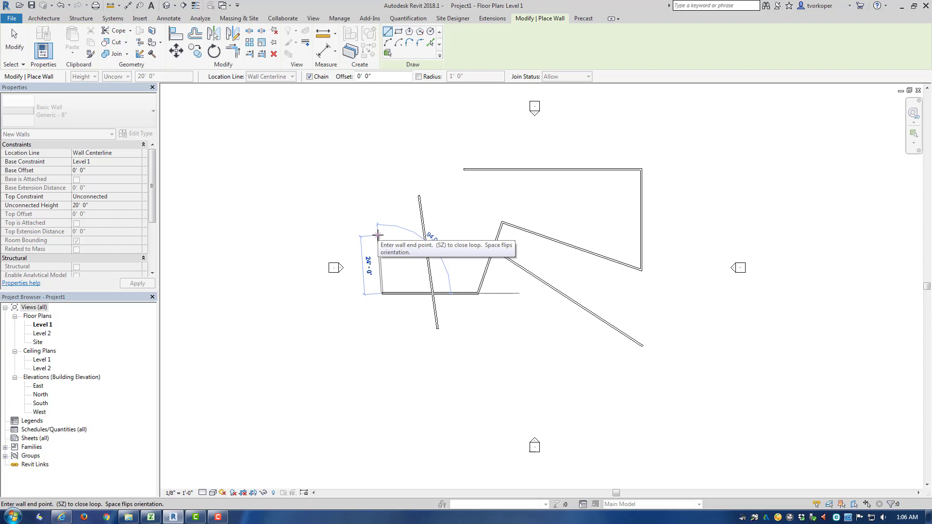
pyautogui.press('Escape')
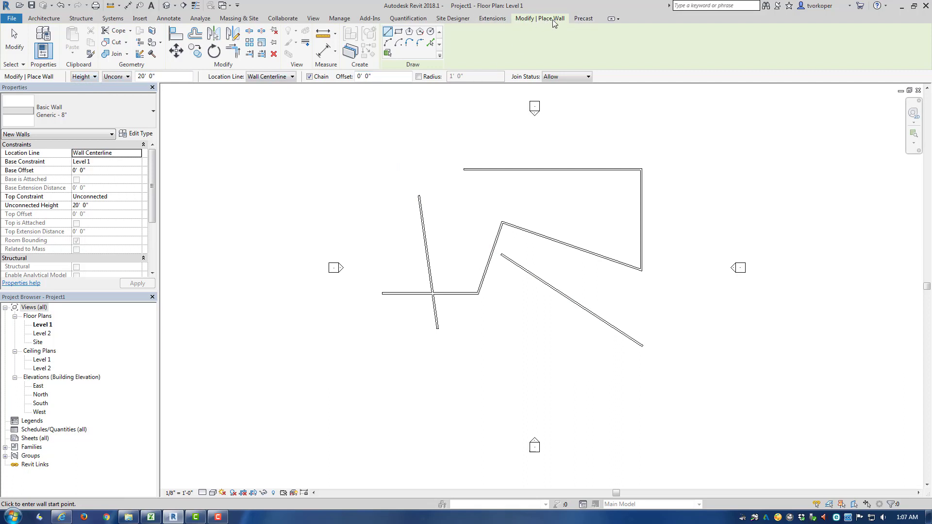
# - Draw another chain of three connected walls in the lower area, beginning with a horizontal segment, and exit the wall tool
pyautogui.click(382, 392)
pyautogui.click(484, 392)
pyautogui.click(498, 336)
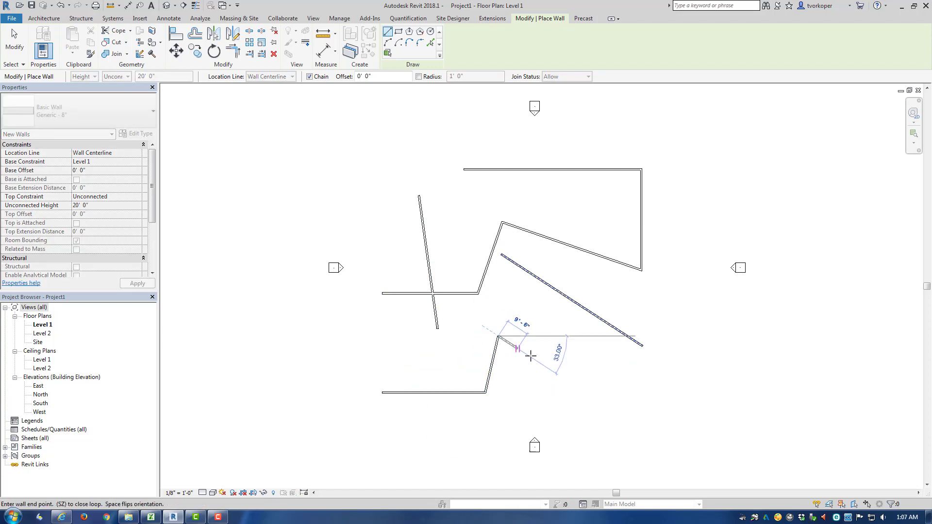
pyautogui.click(559, 370)
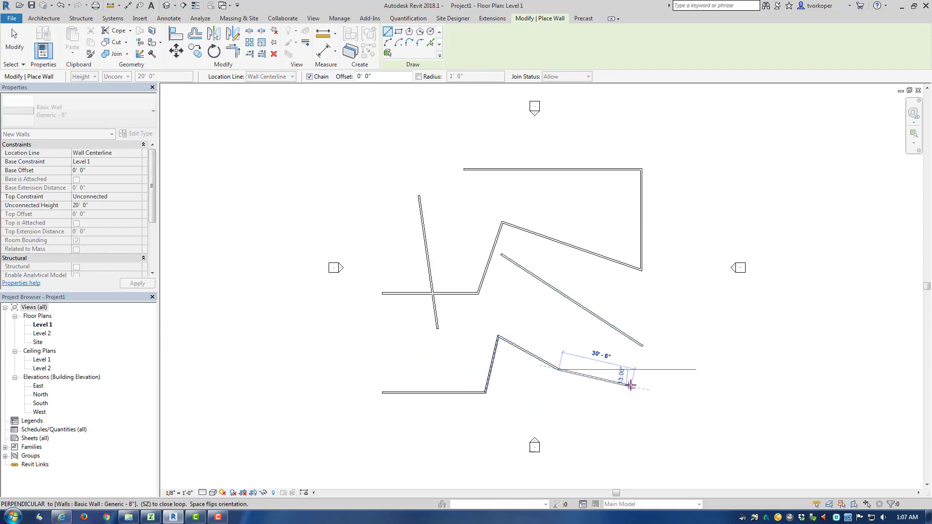
pyautogui.press('Escape')
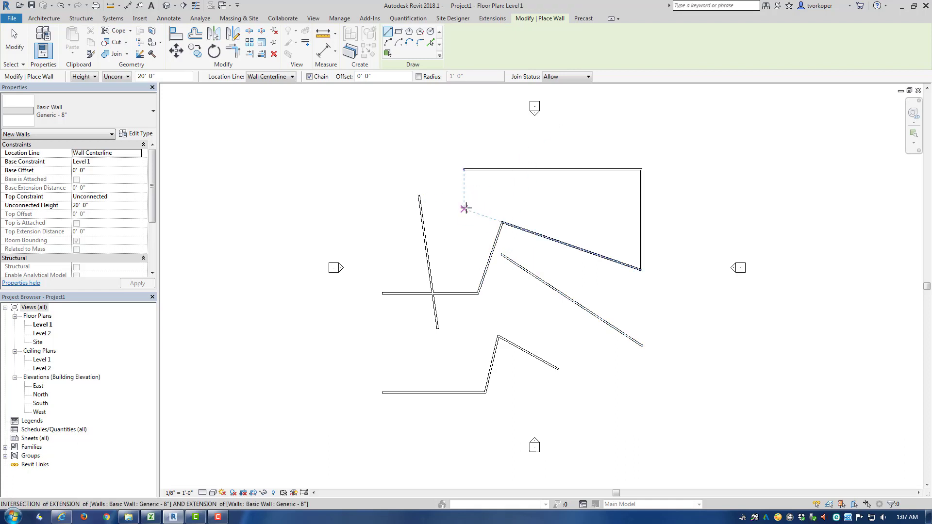
pyautogui.press('Escape')
pyautogui.press('Escape')
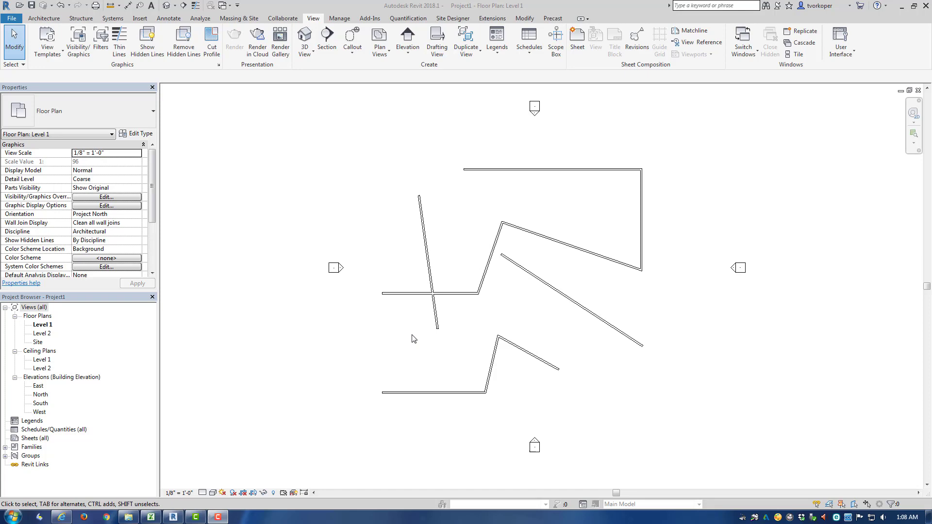
# - Open the Visibility/Graphic Overrides dialog with the VG shortcut, enlarge and reposition it, then close it
pyautogui.press('v')
pyautogui.press('g')
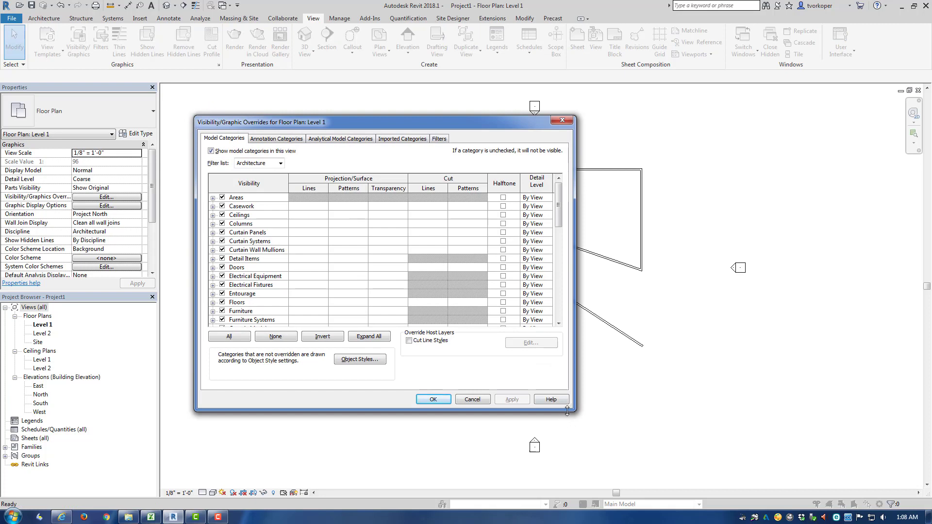
pyautogui.moveTo(574, 410); pyautogui.dragTo(787, 476)
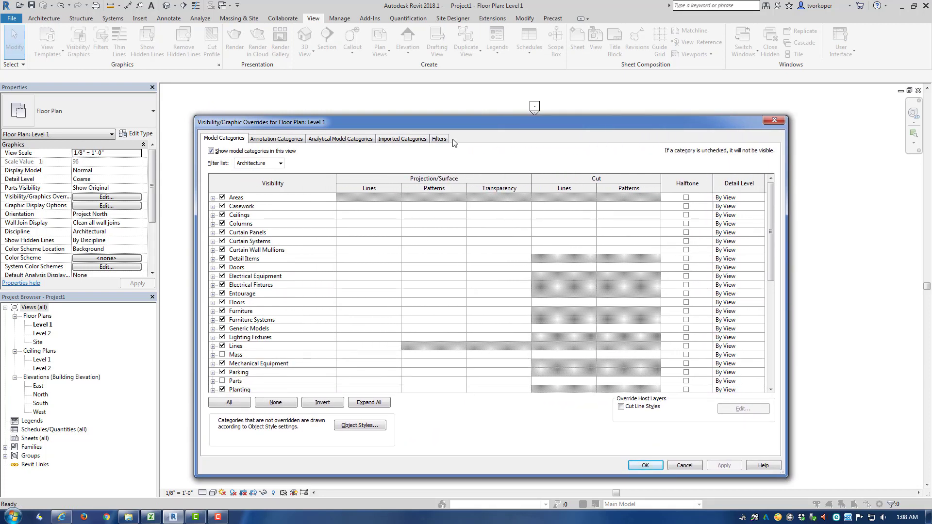
pyautogui.moveTo(444, 121); pyautogui.dragTo(426, 99)
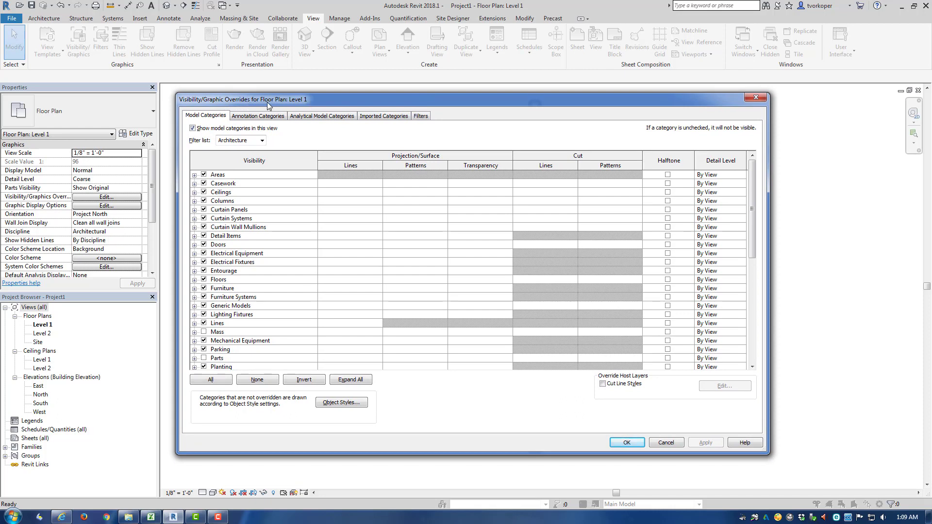
pyautogui.hotkey('ctrl', 'shift', 'd')
pyautogui.moveTo(261, 91); pyautogui.dragTo(317, 107)
pyautogui.press('Escape')
pyautogui.press('Escape')
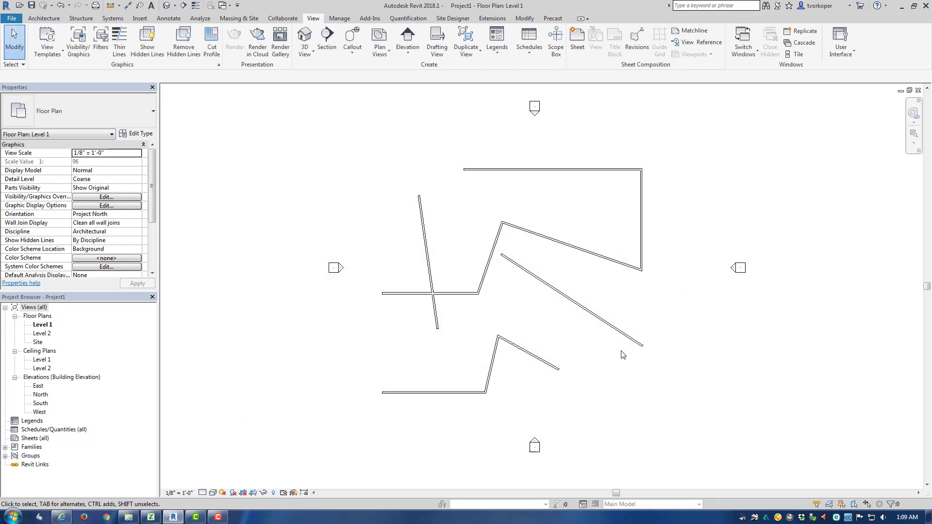
# - Reopen Visibility/Graphic Overrides with VG, view the Annotation Categories tab, and cancel the dialog
pyautogui.press('v')
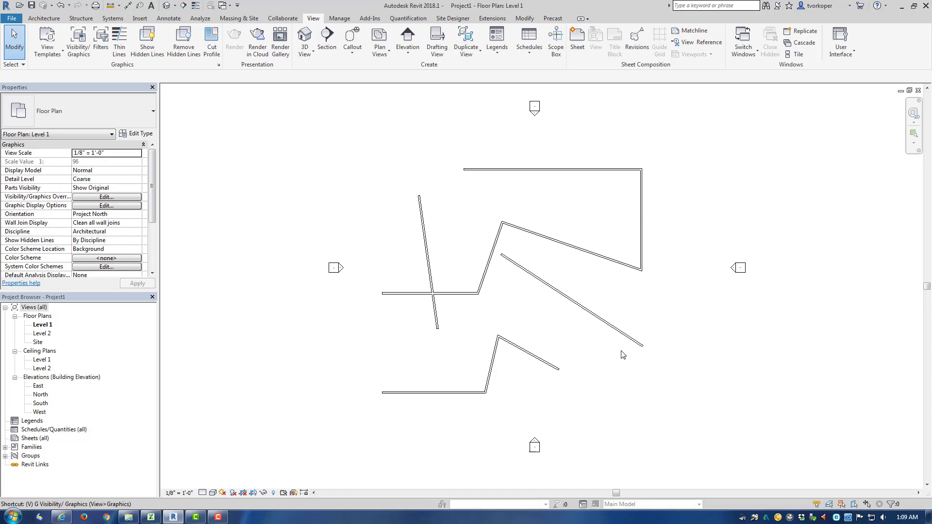
pyautogui.press('g')
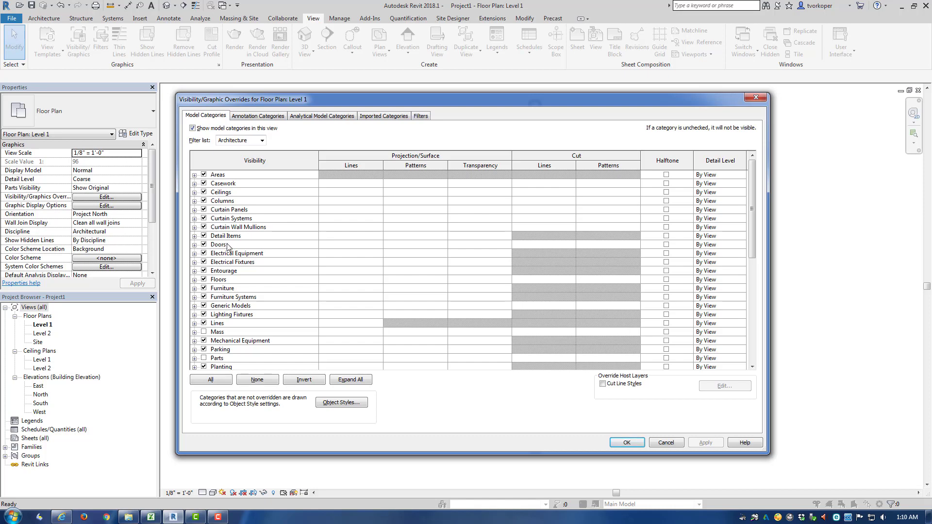
pyautogui.click(249, 116)
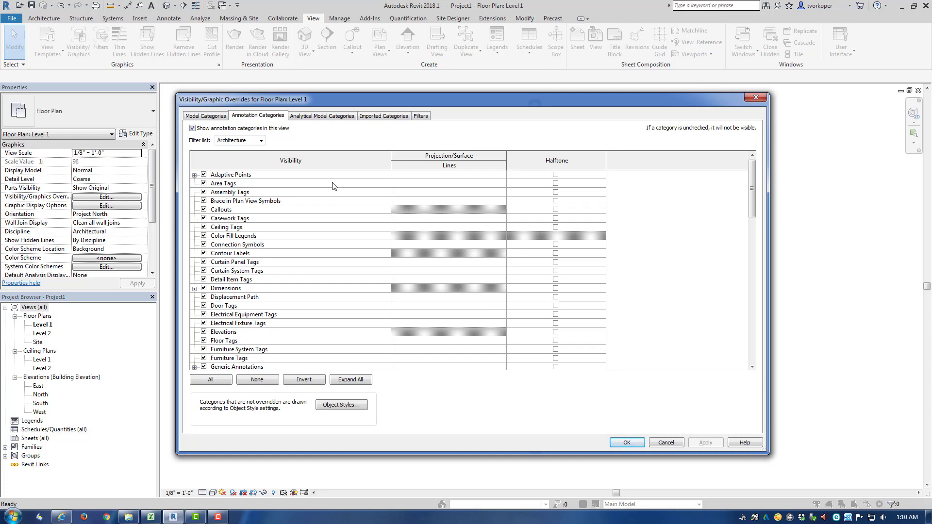
pyautogui.click(661, 442)
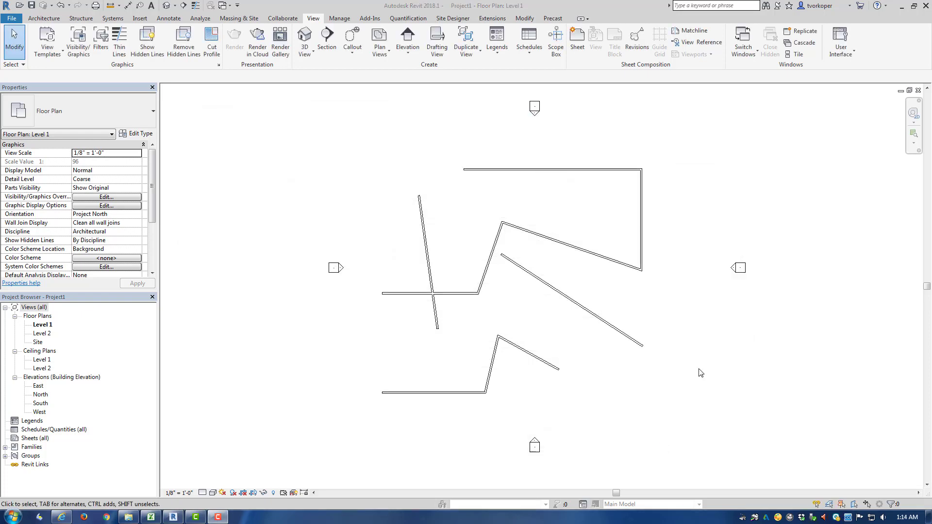